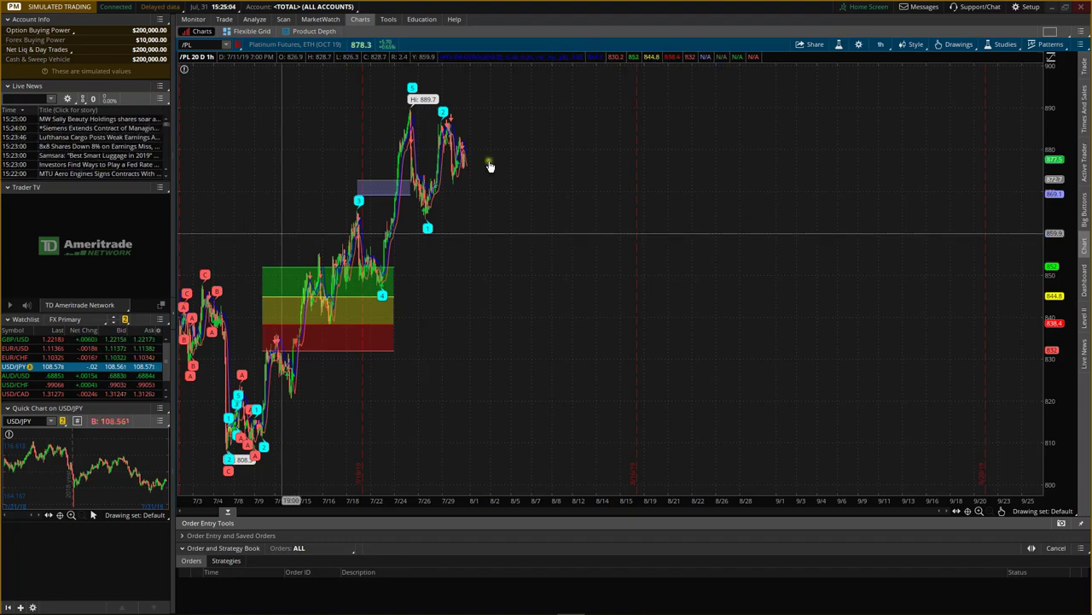
Import the study files W5T_Bias_V1STUDY.ts and W5T_BITS_V1STUDY.ts from the Desktop.
{"action": "left_click", "coordinate": [840, 46]}
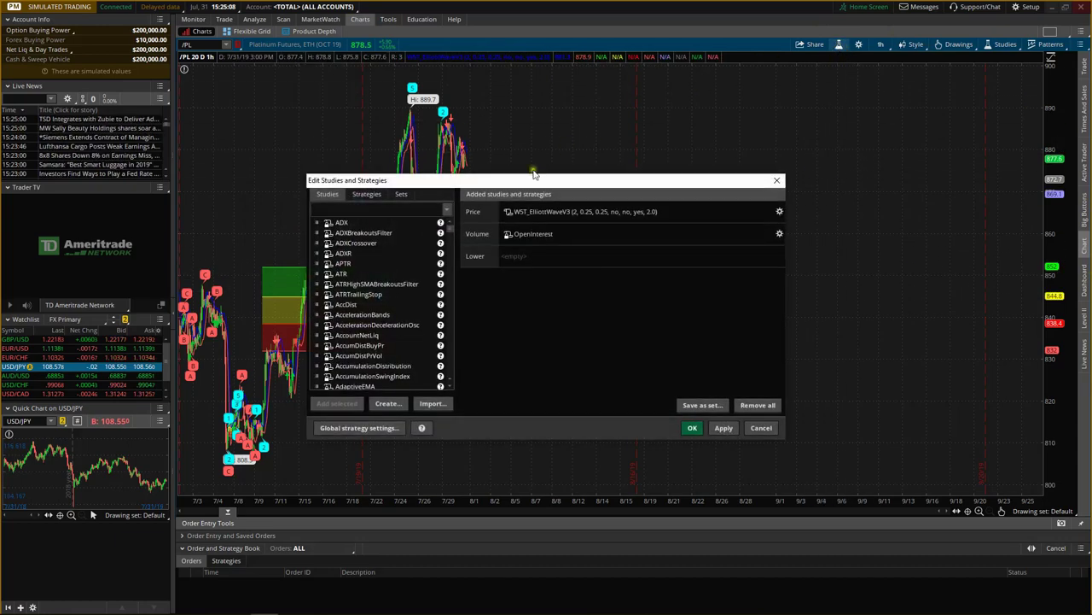
{"action": "left_click", "coordinate": [432, 404]}
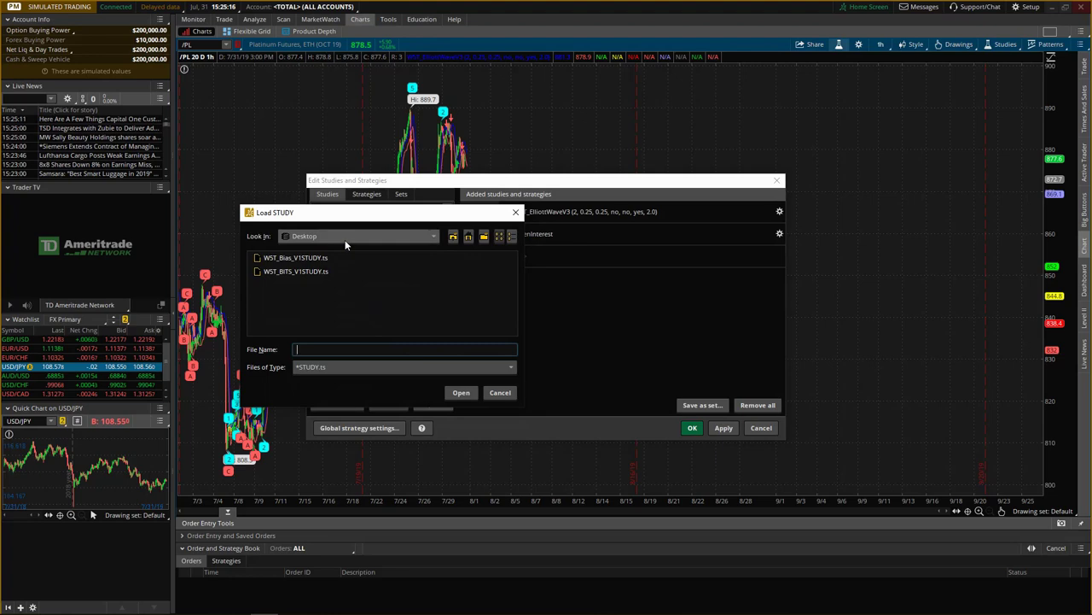
{"action": "left_click", "coordinate": [307, 258]}
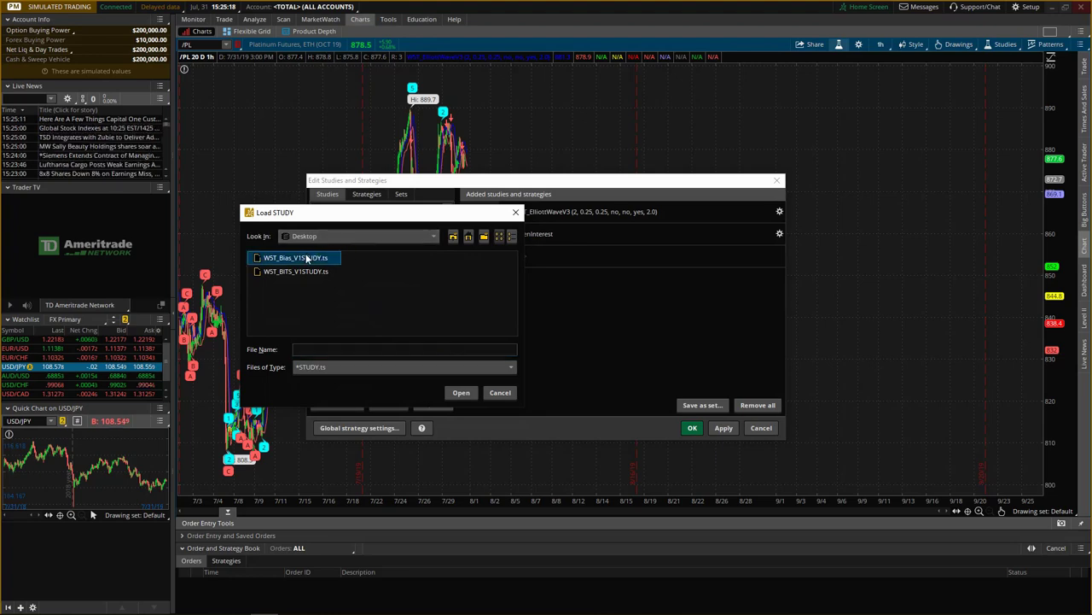
{"action": "left_click", "coordinate": [306, 270], "text": "ctrl"}
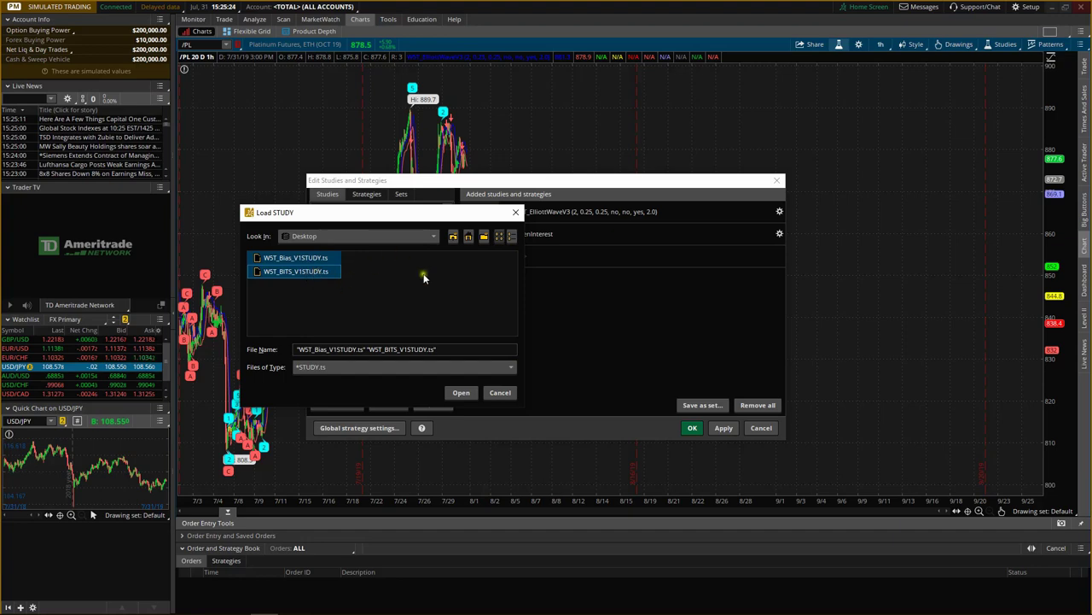
{"action": "left_click", "coordinate": [461, 392]}
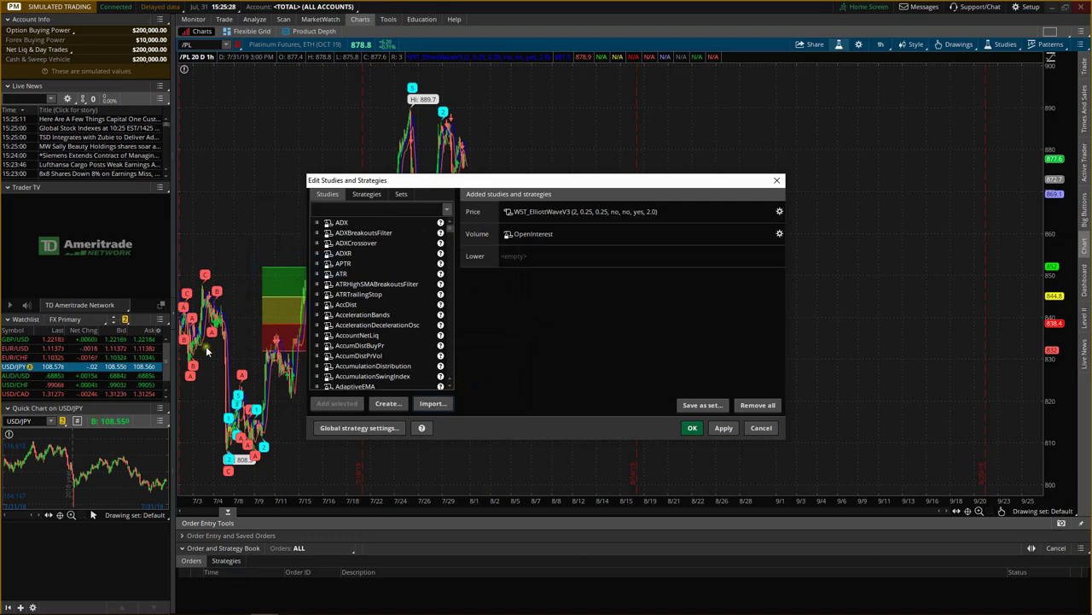
Find the W5T studies and add W5T_BITS_V1 and W5T_Bias_V1 to the /PL chart.
{"action": "left_click", "coordinate": [378, 210]}
{"action": "type", "text": "w5"}
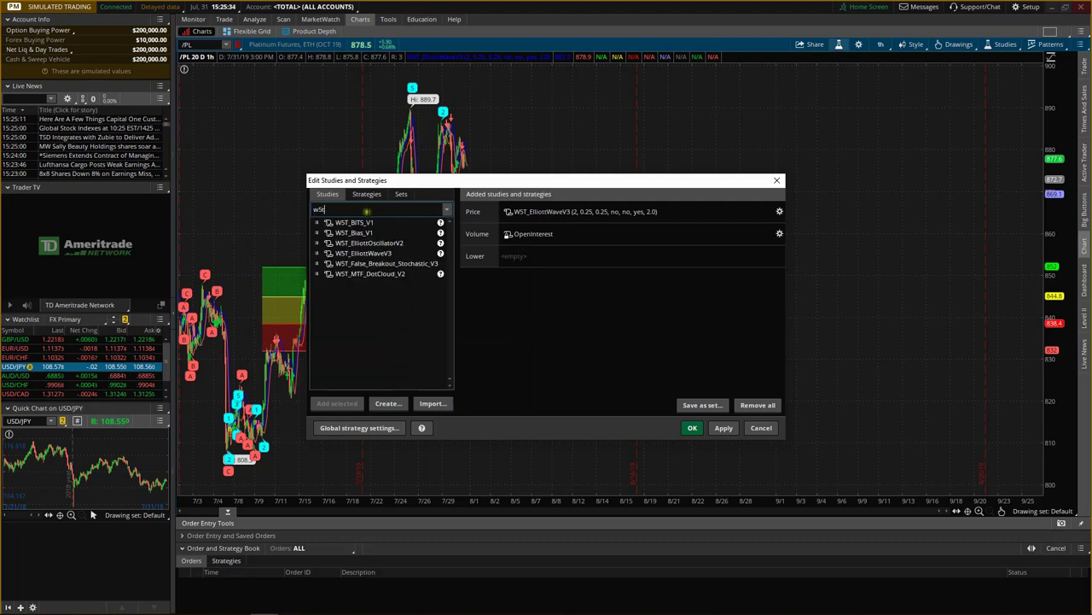
{"action": "left_click", "coordinate": [359, 223]}
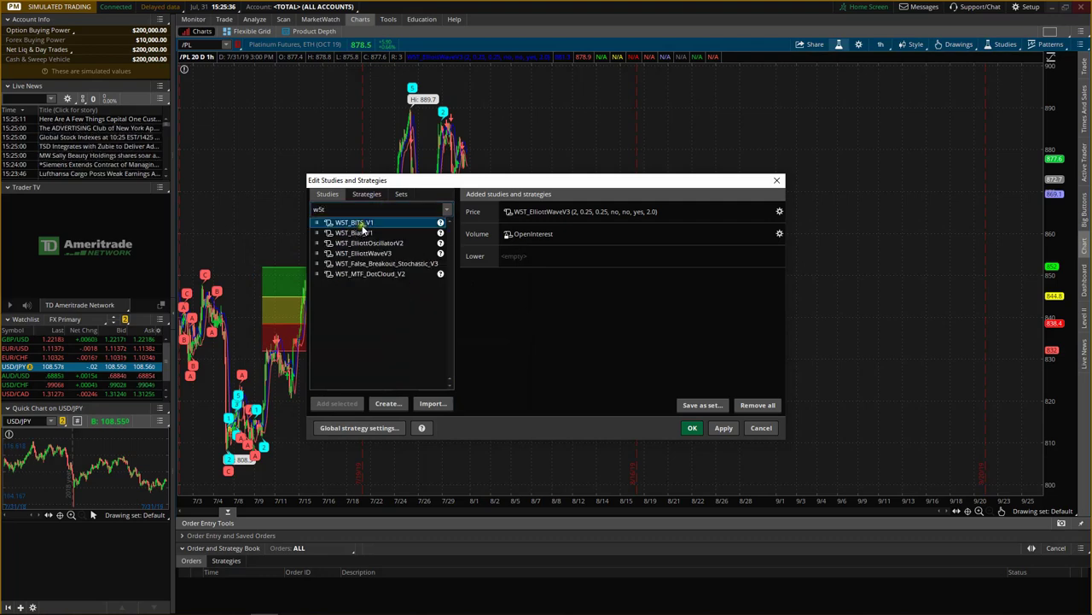
{"action": "left_click", "coordinate": [360, 235], "text": "shift"}
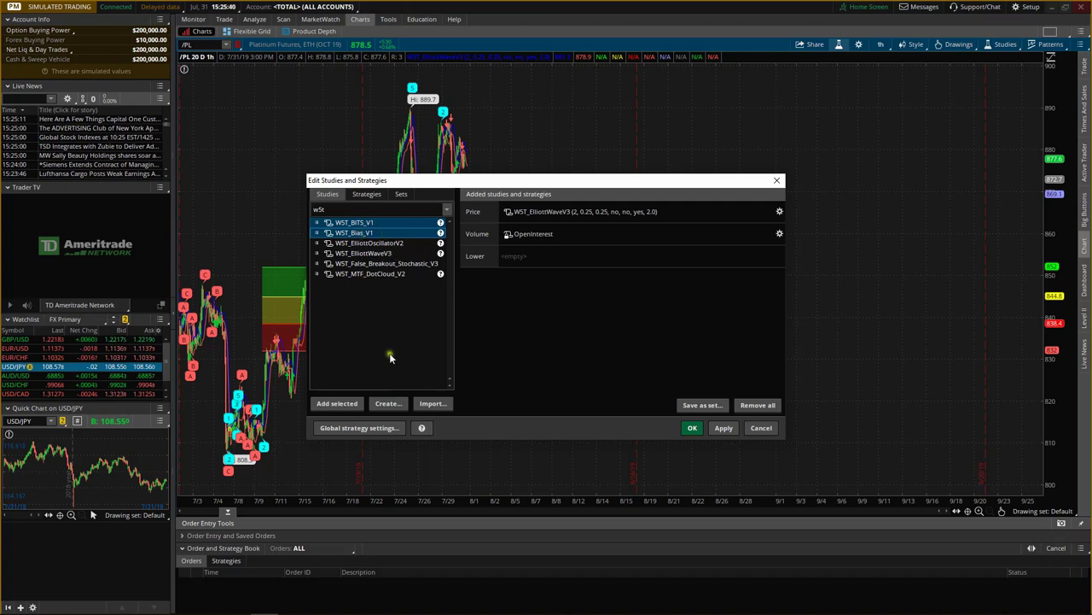
{"action": "left_click", "coordinate": [337, 403]}
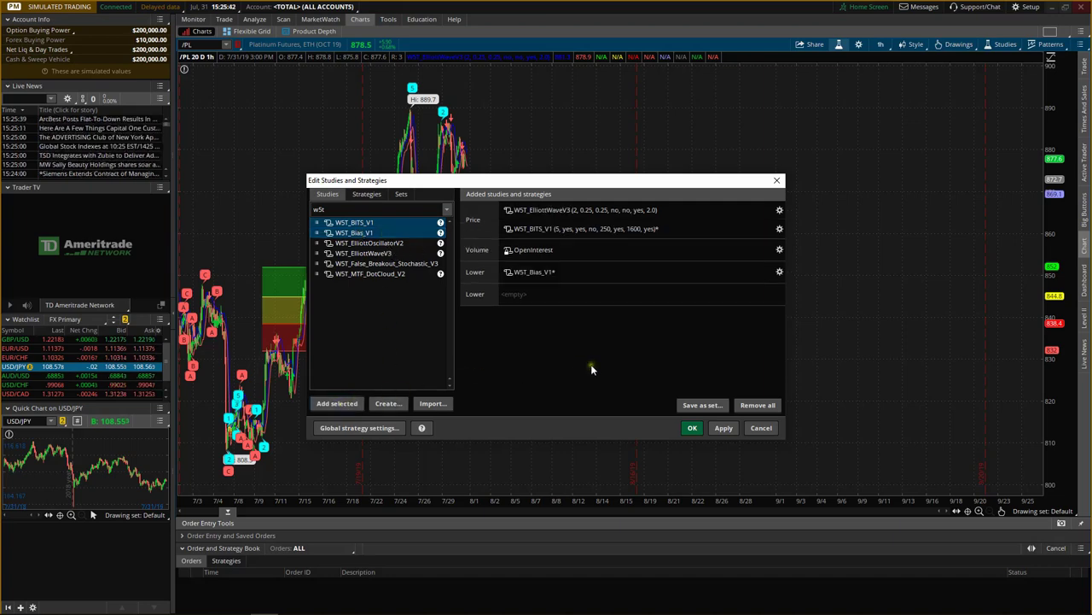
{"action": "left_click", "coordinate": [722, 429]}
{"action": "left_click", "coordinate": [692, 427]}
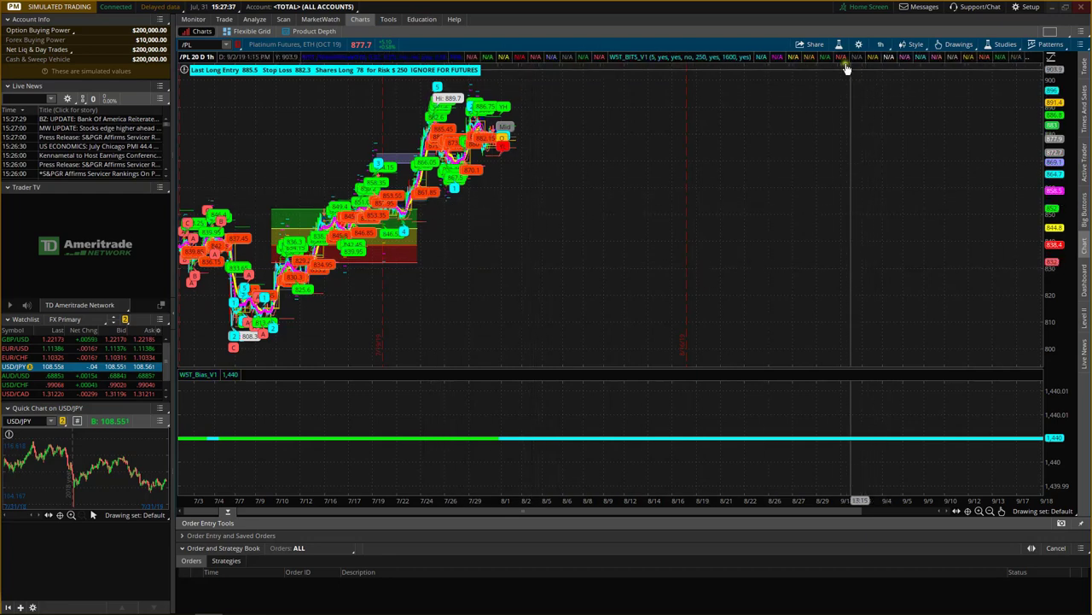
In the W5T_BITS_V1 study settings, turn off the plot, bubble and title of emaF.
{"action": "left_click", "coordinate": [840, 47]}
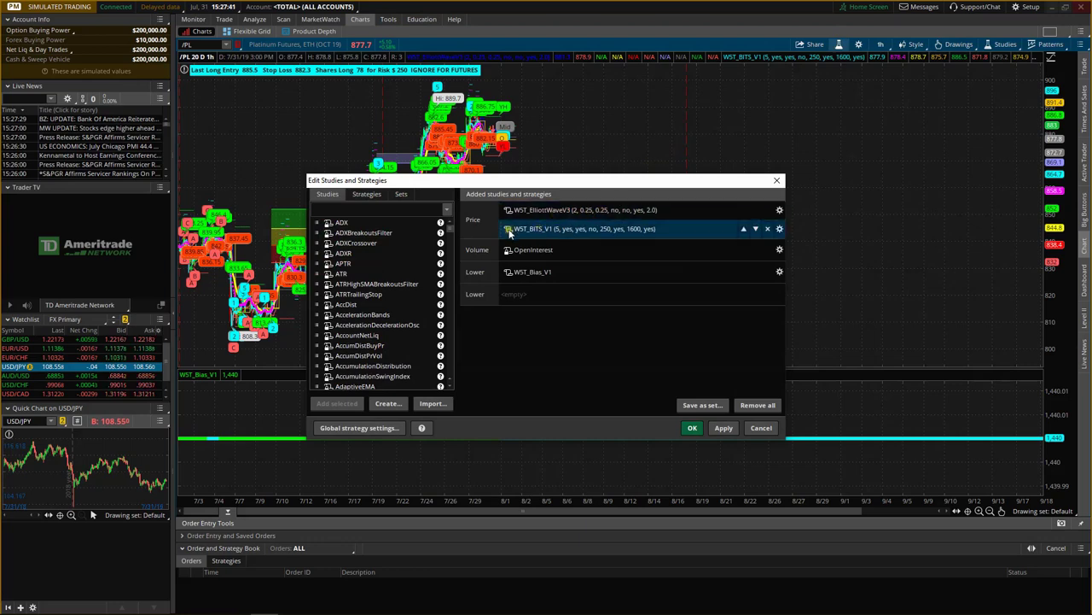
{"action": "left_click", "coordinate": [780, 229]}
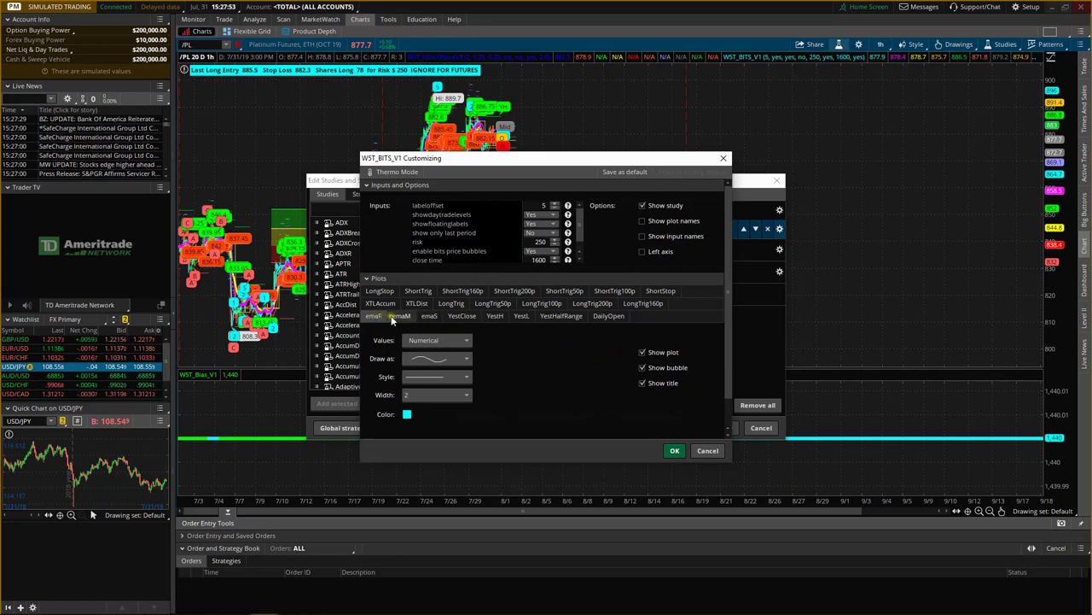
{"action": "left_click", "coordinate": [642, 353]}
{"action": "left_click", "coordinate": [644, 368]}
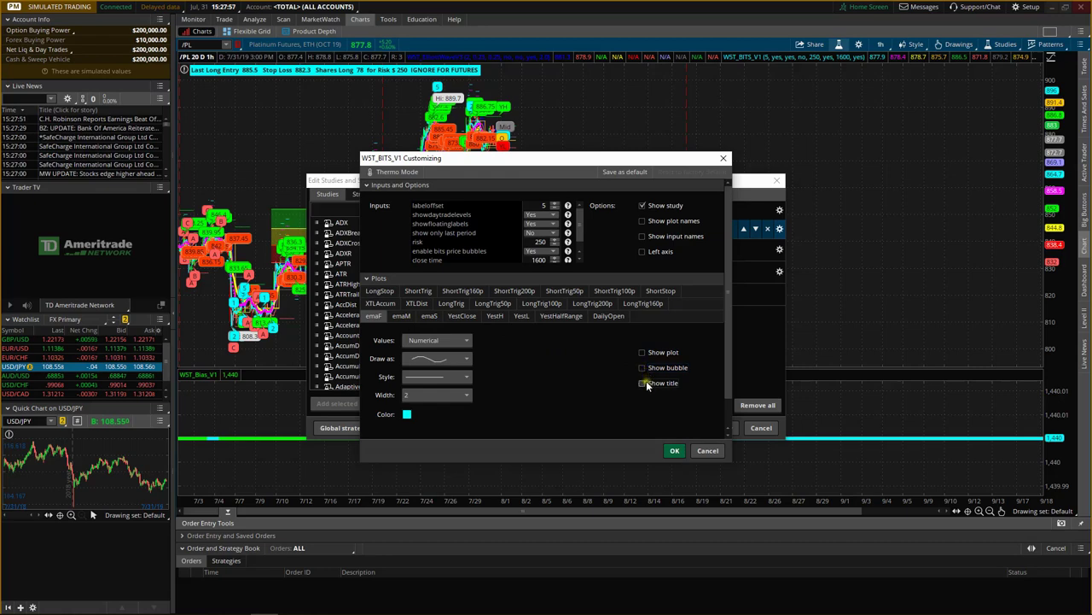
{"action": "left_click", "coordinate": [643, 383]}
Turn off the plot, bubble and title for both the emaM and emaS plots.
{"action": "left_click", "coordinate": [405, 316]}
{"action": "left_click", "coordinate": [643, 353]}
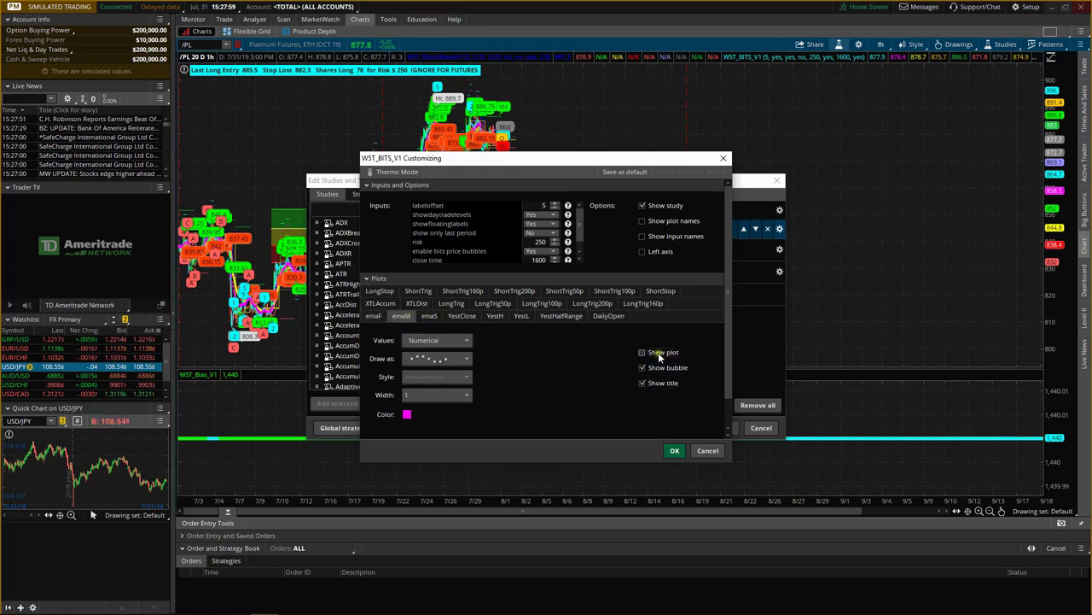
{"action": "left_click", "coordinate": [643, 367]}
{"action": "left_click", "coordinate": [643, 382]}
{"action": "left_click", "coordinate": [429, 315]}
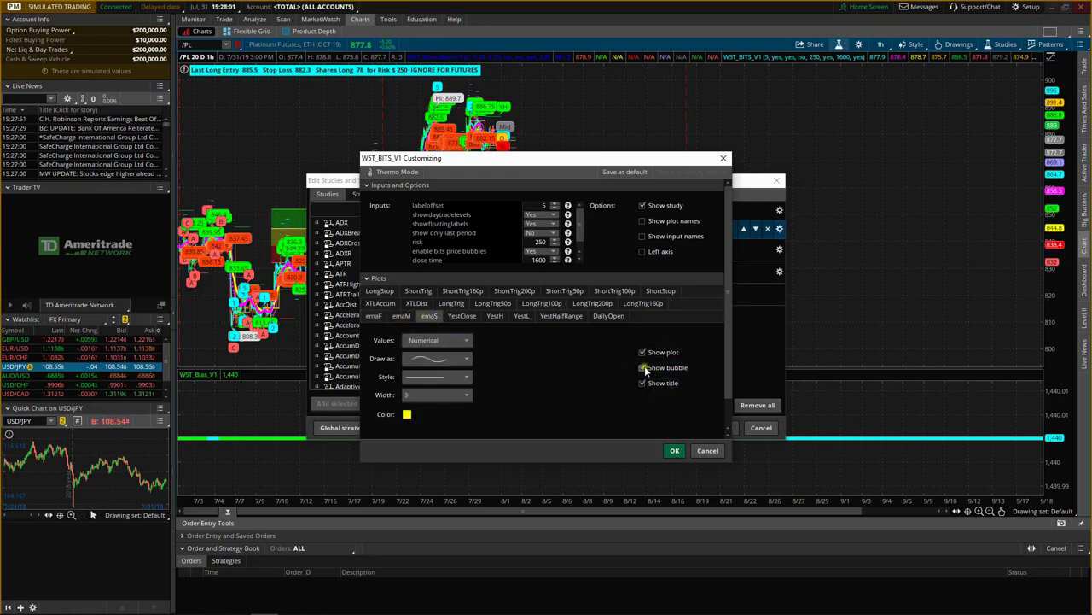
{"action": "left_click", "coordinate": [649, 354]}
{"action": "left_click", "coordinate": [643, 368]}
{"action": "left_click", "coordinate": [643, 384]}
Set enable bits price bubbles to No and apply the study changes to the chart.
{"action": "left_click", "coordinate": [533, 251]}
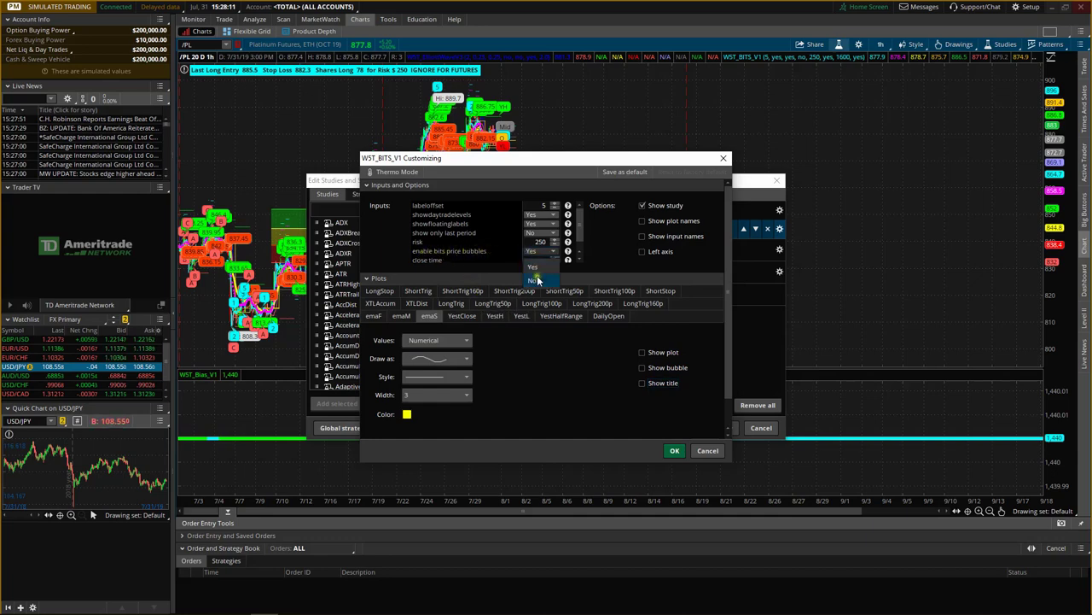
{"action": "left_click", "coordinate": [533, 281]}
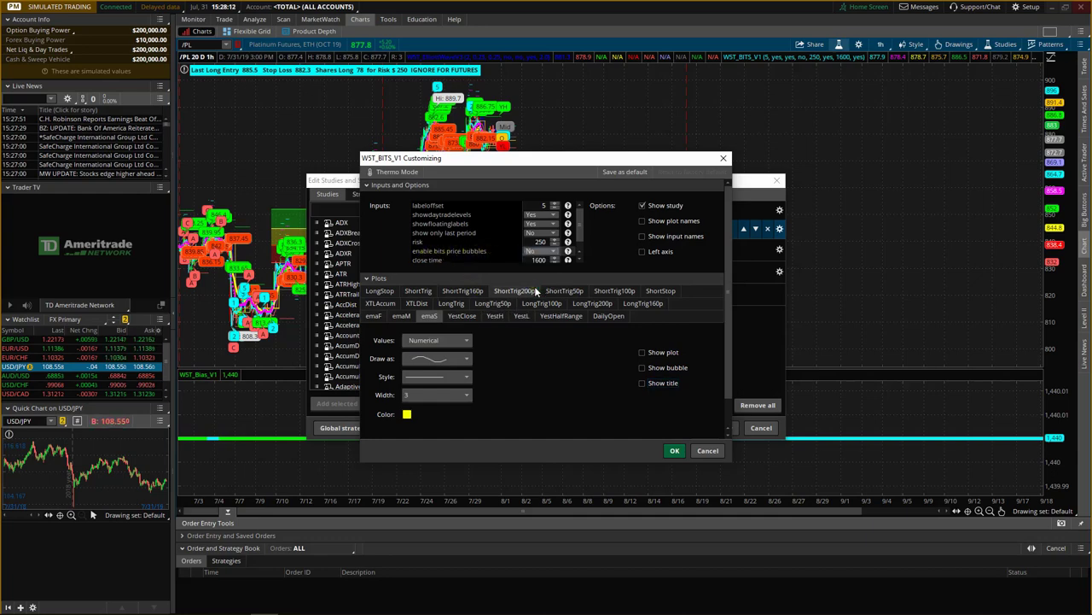
{"action": "left_click", "coordinate": [674, 452]}
{"action": "left_click", "coordinate": [722, 428]}
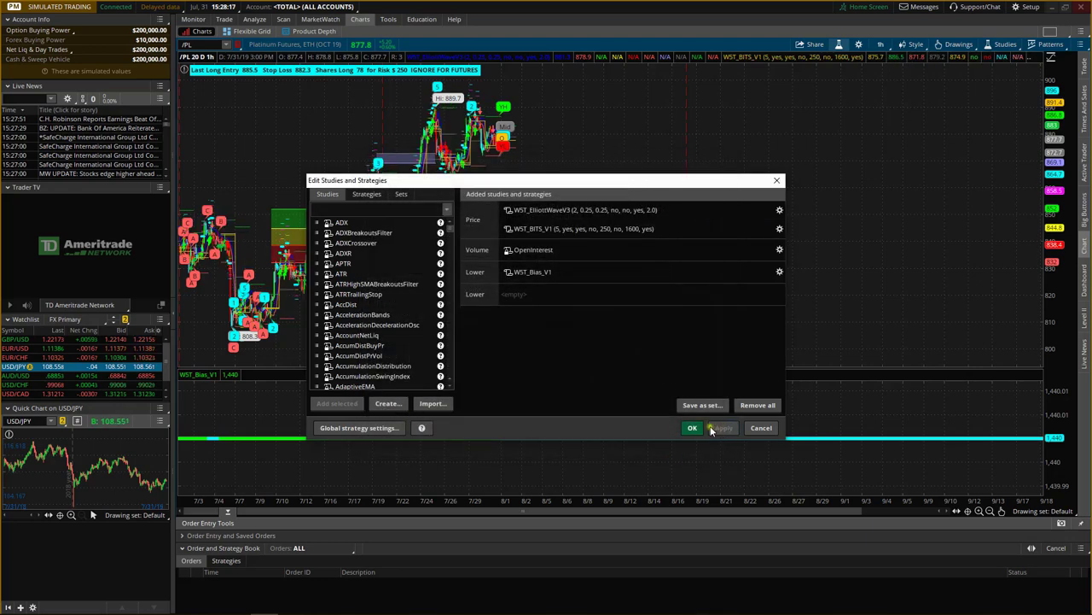
{"action": "left_click", "coordinate": [690, 430]}
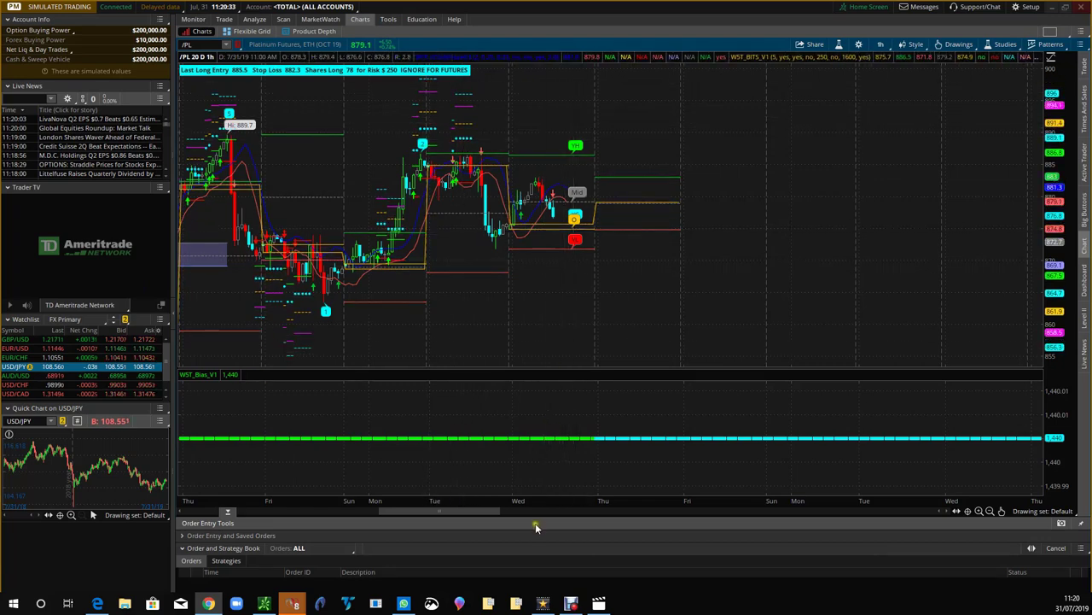
Examine the BITS entry levels and target markers around the latest sessions' candles on the hourly chart.
{"action": "left_click_drag", "start_coordinate": [548, 502], "coordinate": [410, 502]}
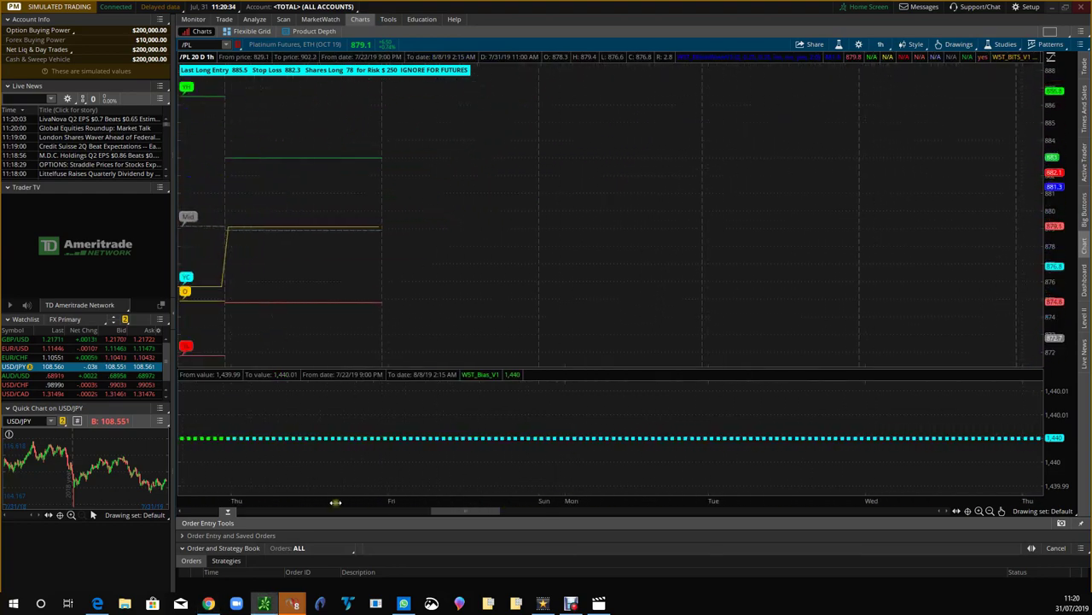
{"action": "left_click_drag", "start_coordinate": [397, 260], "coordinate": [654, 353]}
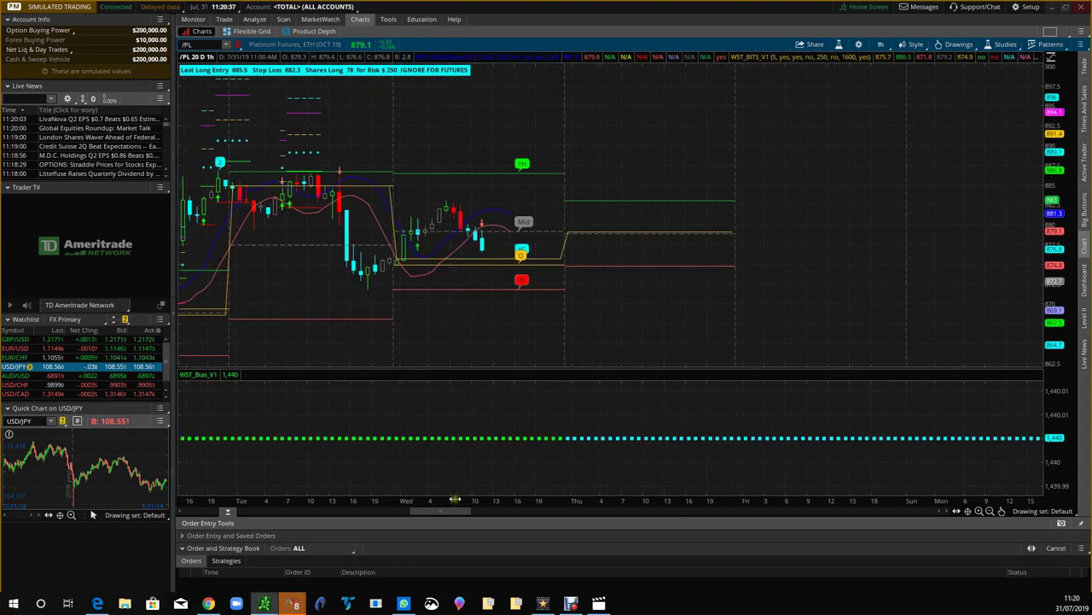
{"action": "left_click_drag", "start_coordinate": [453, 502], "coordinate": [390, 507]}
{"action": "left_click_drag", "start_coordinate": [402, 261], "coordinate": [927, 260]}
{"action": "left_click_drag", "start_coordinate": [715, 232], "coordinate": [785, 231]}
{"action": "left_click_drag", "start_coordinate": [658, 232], "coordinate": [786, 236]}
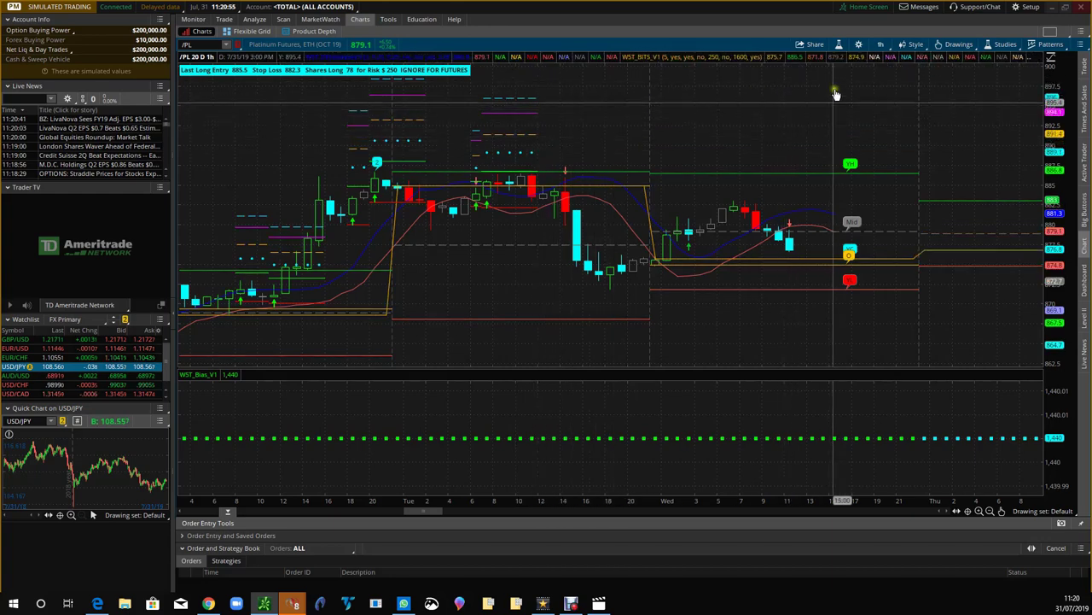
Restyle the LongTrig50p plot of W5T_BITS_V1 as triangles with width 3 and apply it to the chart.
{"action": "left_click", "coordinate": [840, 45]}
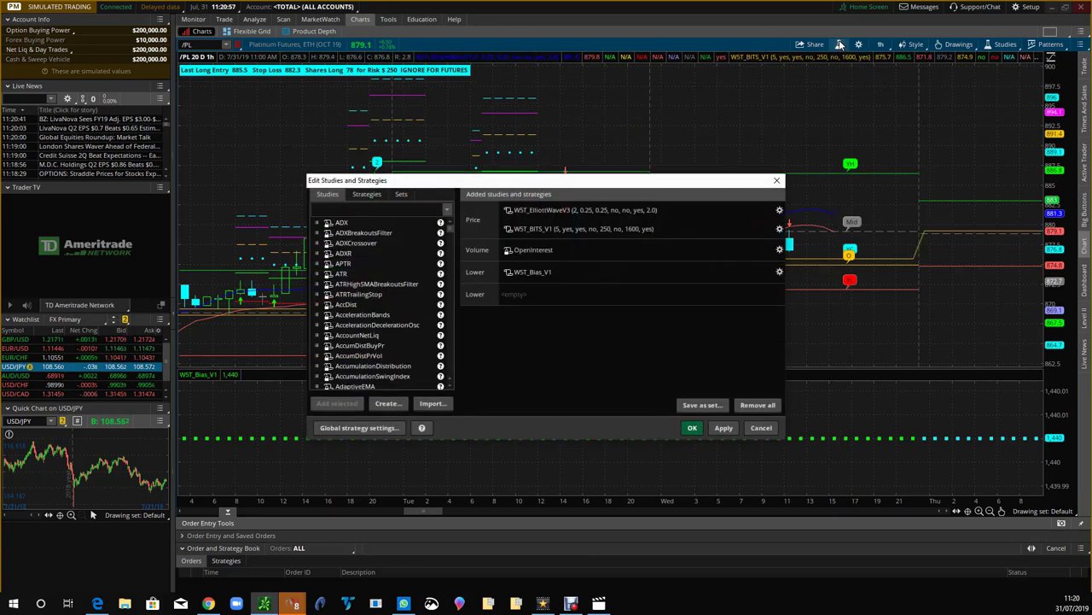
{"action": "left_click", "coordinate": [779, 228]}
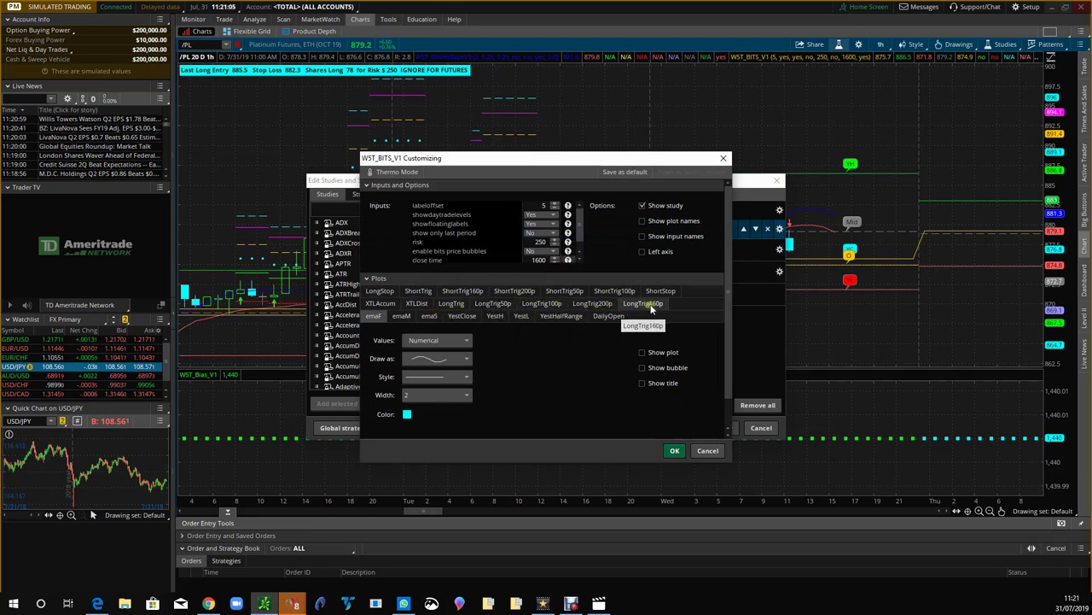
{"action": "left_click", "coordinate": [563, 305]}
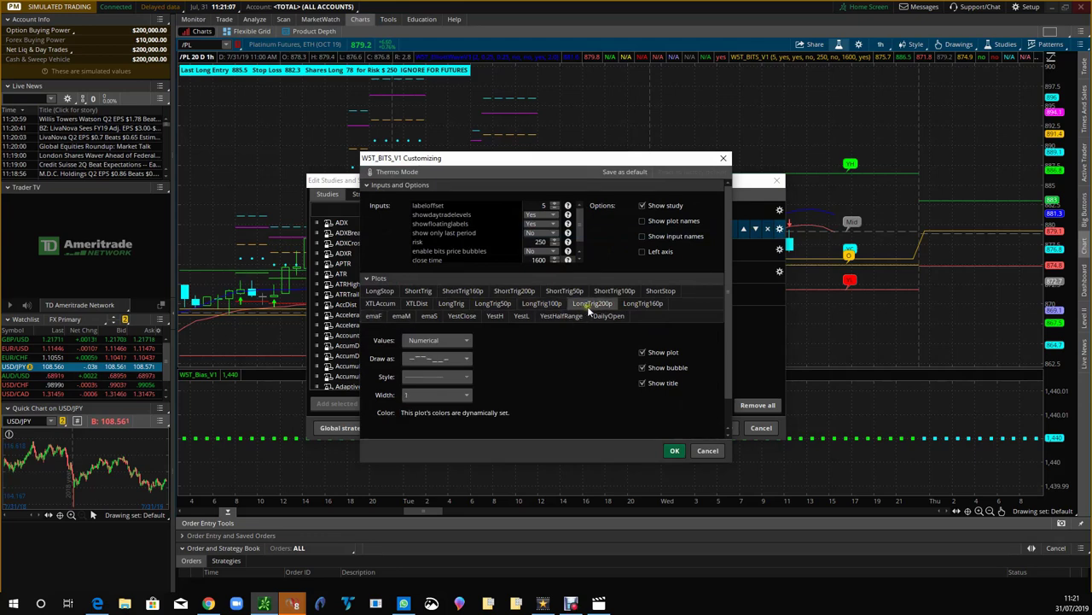
{"action": "left_click", "coordinate": [492, 306]}
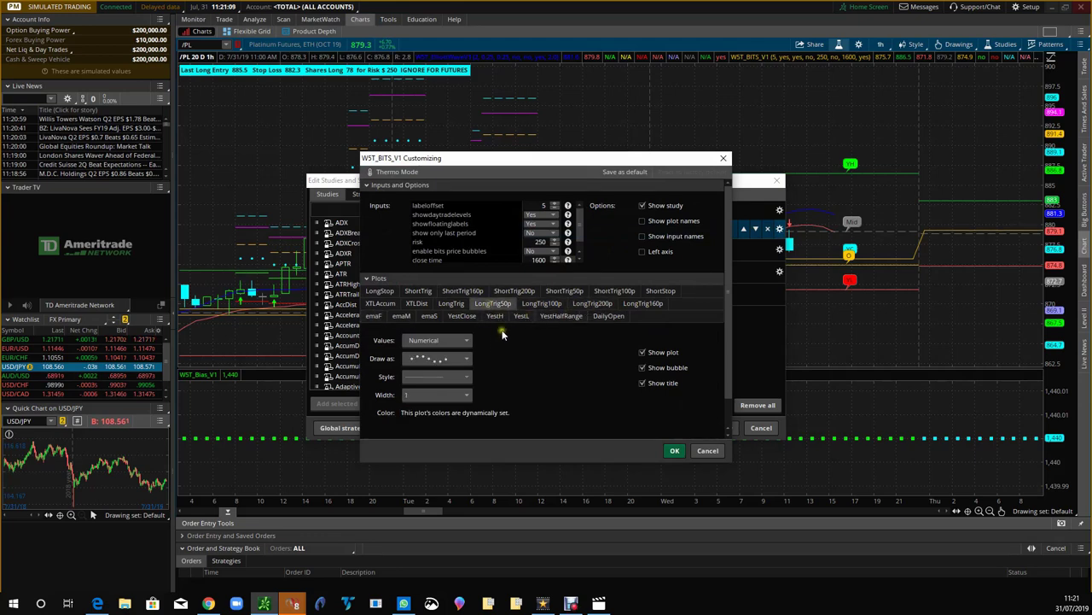
{"action": "left_click", "coordinate": [458, 361]}
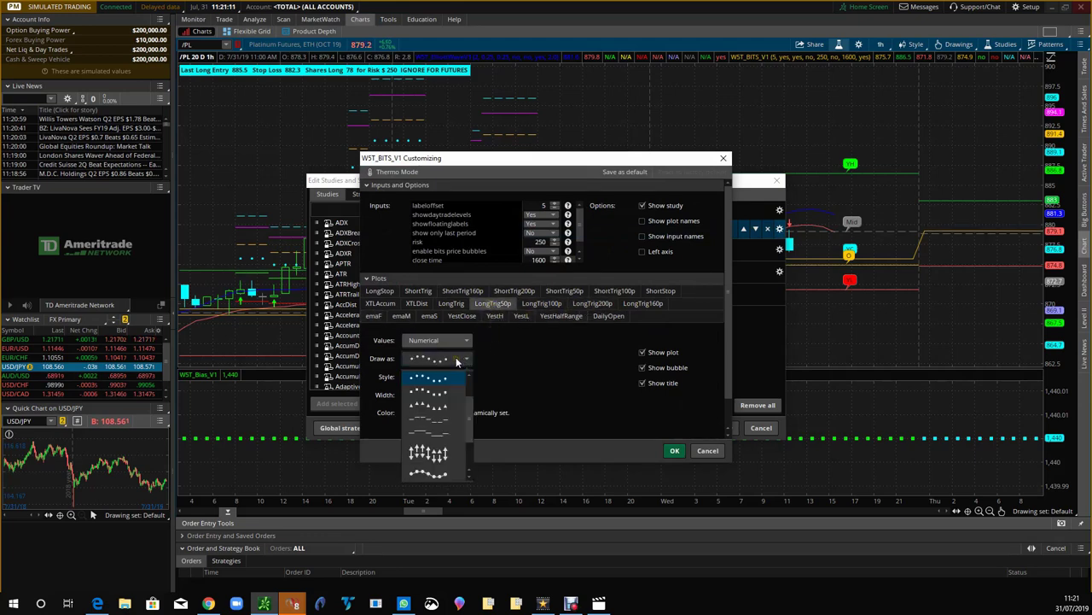
{"action": "left_click", "coordinate": [436, 406]}
{"action": "left_click", "coordinate": [431, 395]}
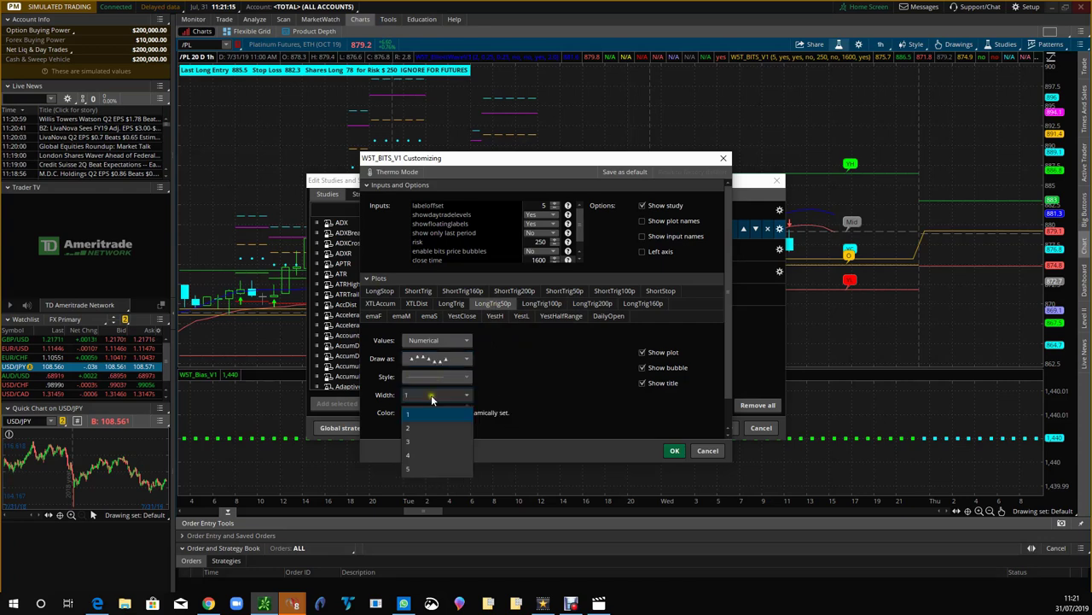
{"action": "left_click", "coordinate": [440, 439]}
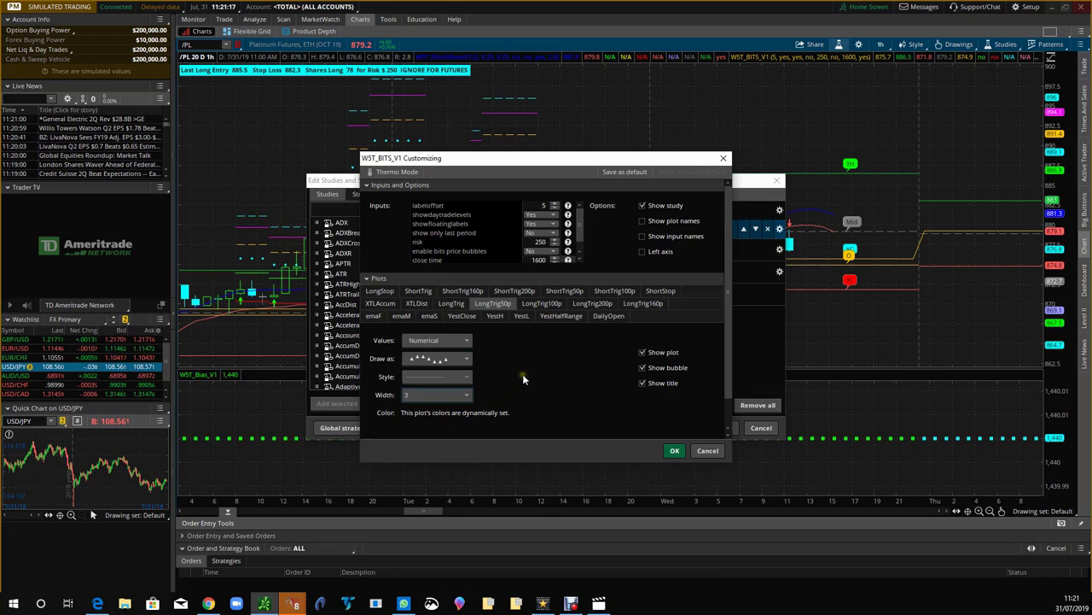
{"action": "left_click", "coordinate": [674, 450]}
{"action": "left_click", "coordinate": [722, 428]}
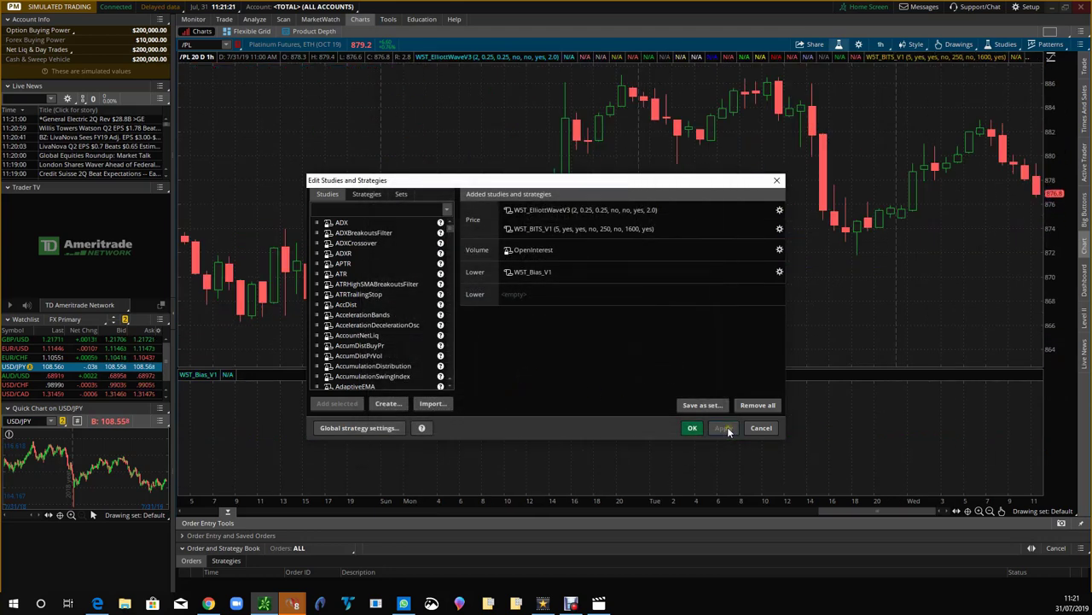
{"action": "left_click", "coordinate": [694, 428]}
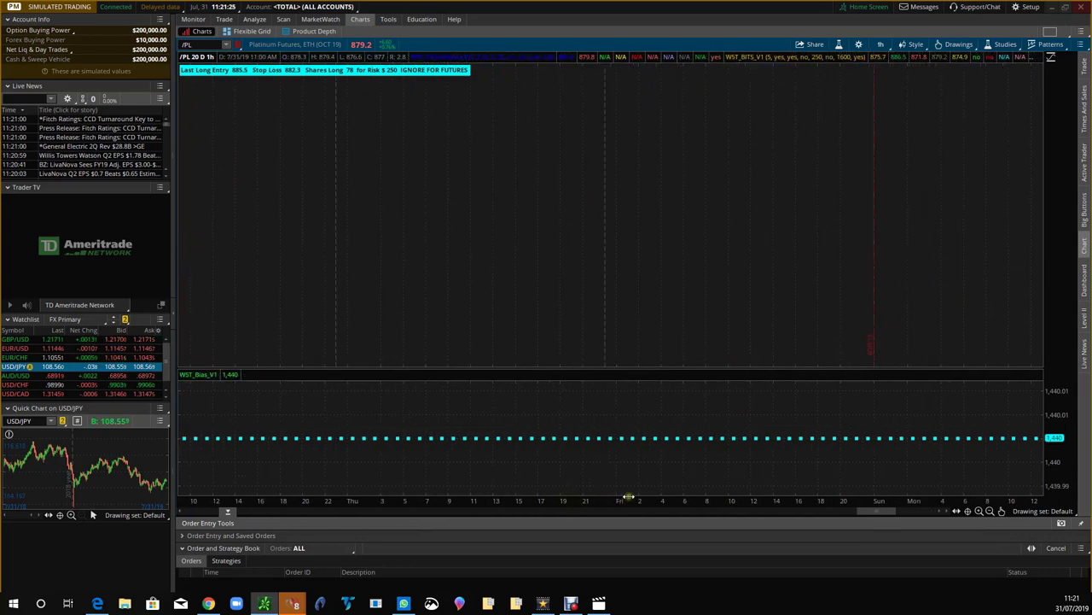
Inspect the restyled long trigger markers around the recent price bars on the hourly chart.
{"action": "left_click_drag", "start_coordinate": [614, 498], "coordinate": [1012, 509]}
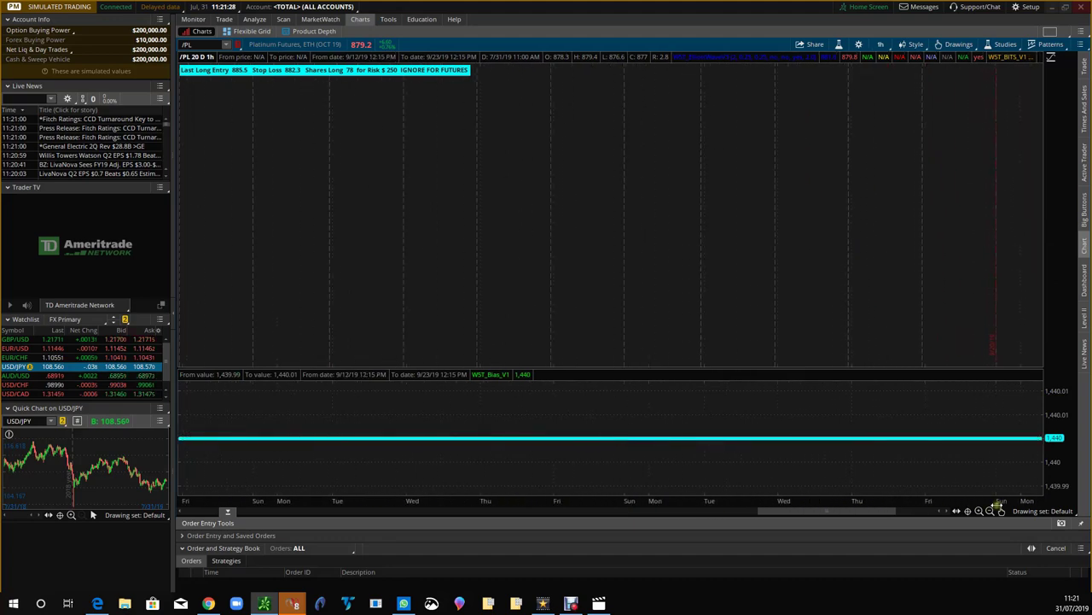
{"action": "scroll", "coordinate": [346, 251], "scroll_direction": "up", "scroll_amount": 10}
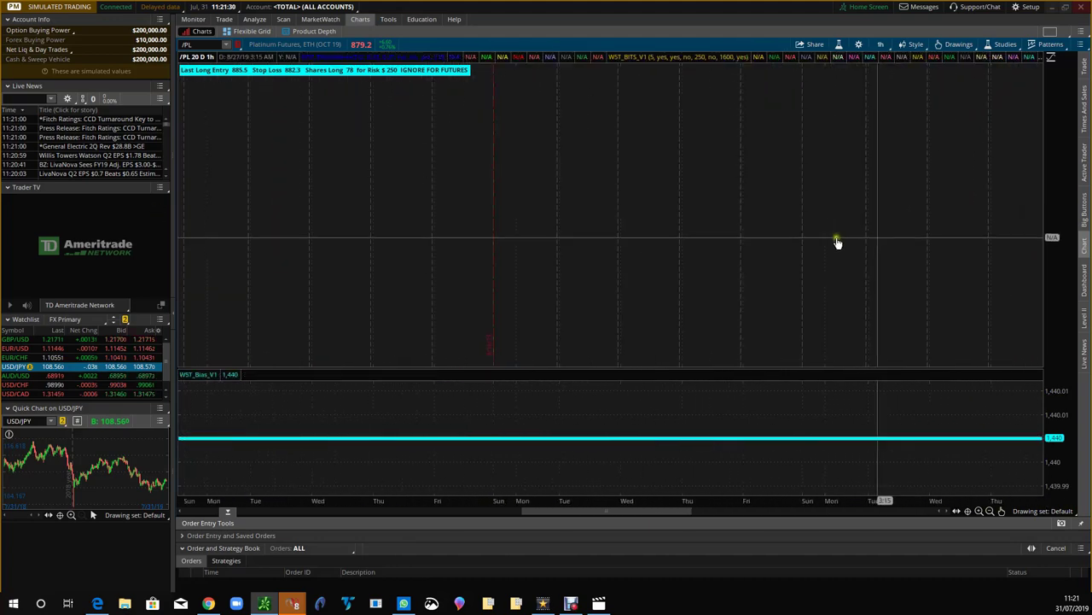
{"action": "scroll", "coordinate": [473, 252], "scroll_direction": "up", "scroll_amount": 10}
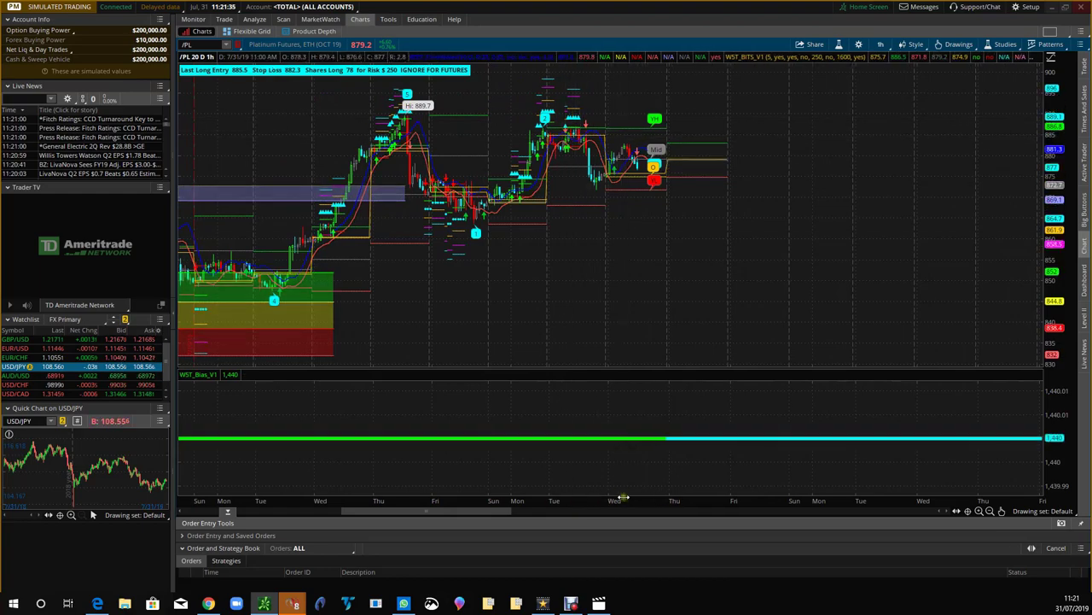
{"action": "left_click_drag", "start_coordinate": [601, 498], "coordinate": [342, 497]}
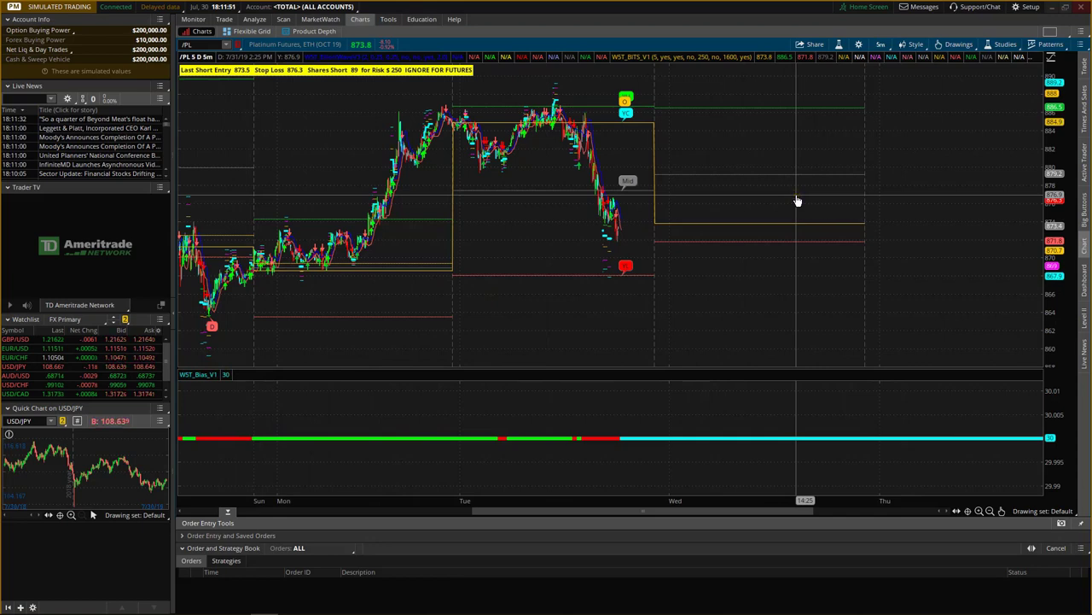
Switch the /PL chart to the 20 D : 1h time frame and check the W5T_Bias_V1 value.
{"action": "left_click", "coordinate": [880, 44]}
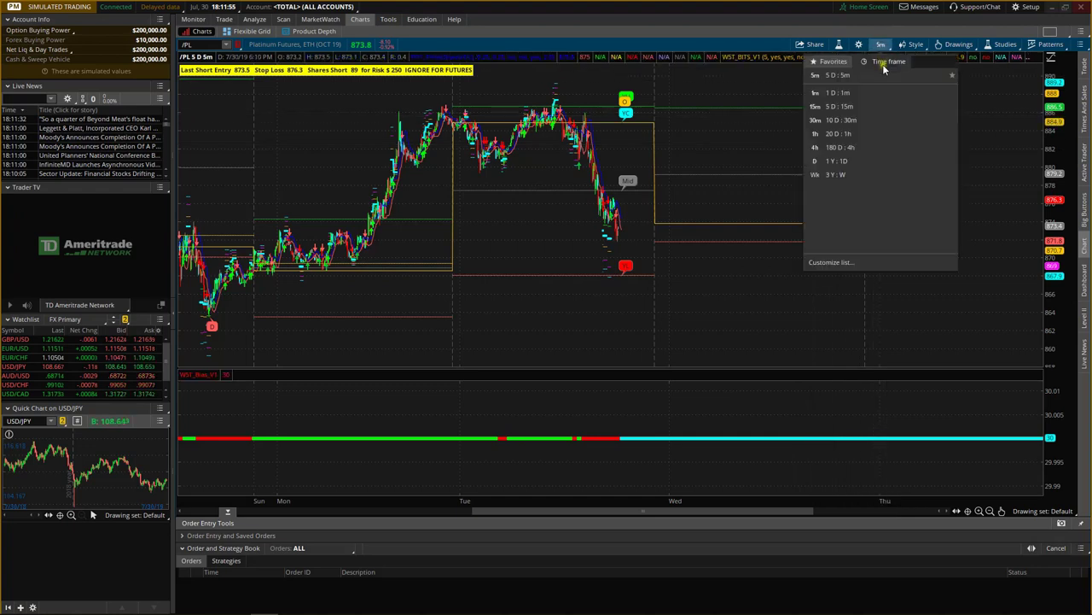
{"action": "left_click", "coordinate": [847, 134]}
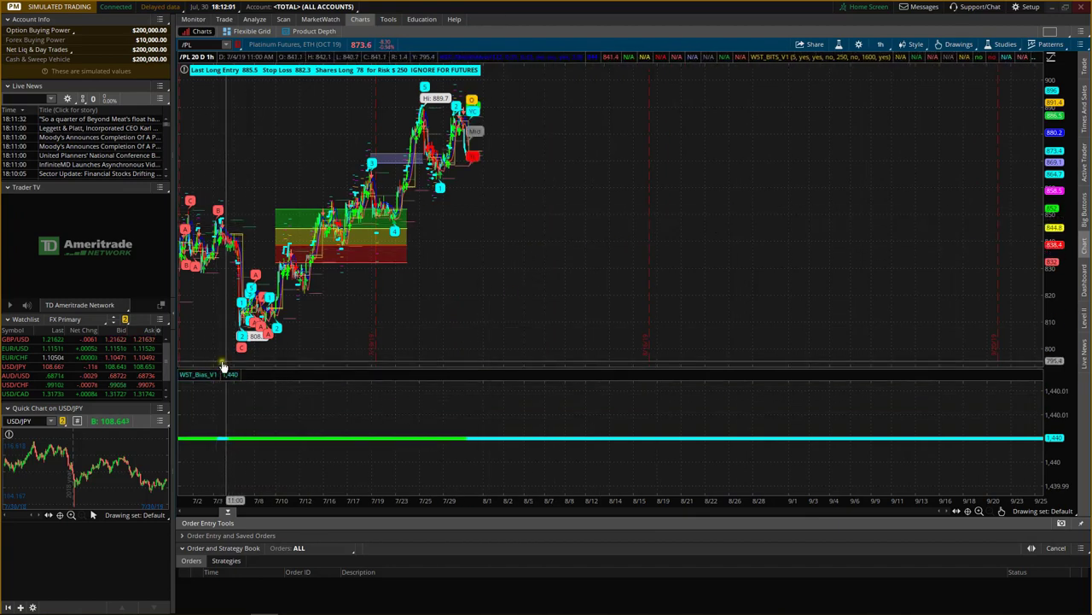
{"action": "mouse_move", "coordinate": [247, 383]}
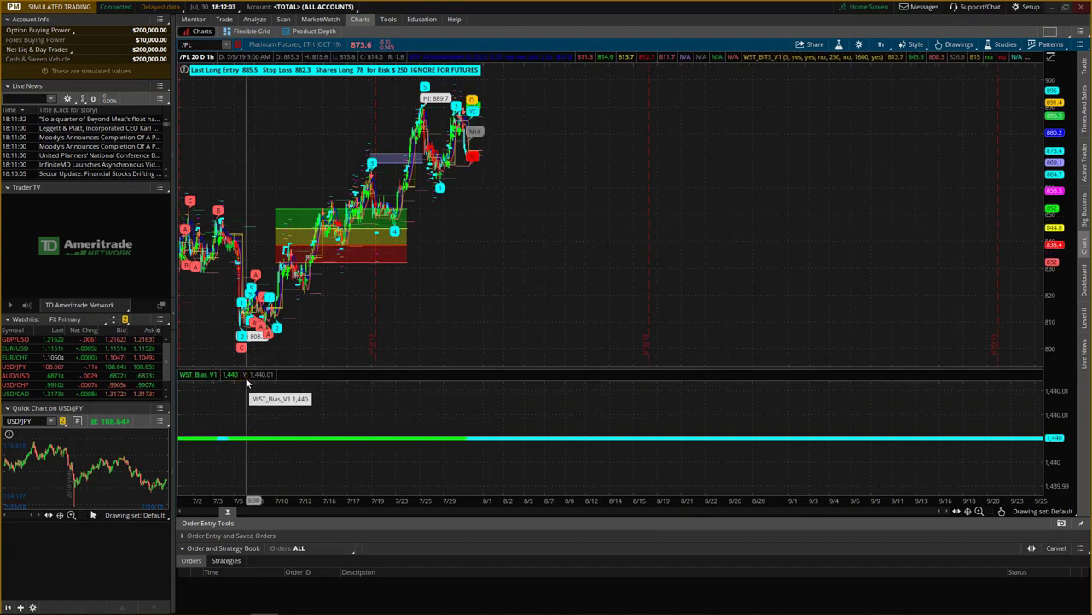